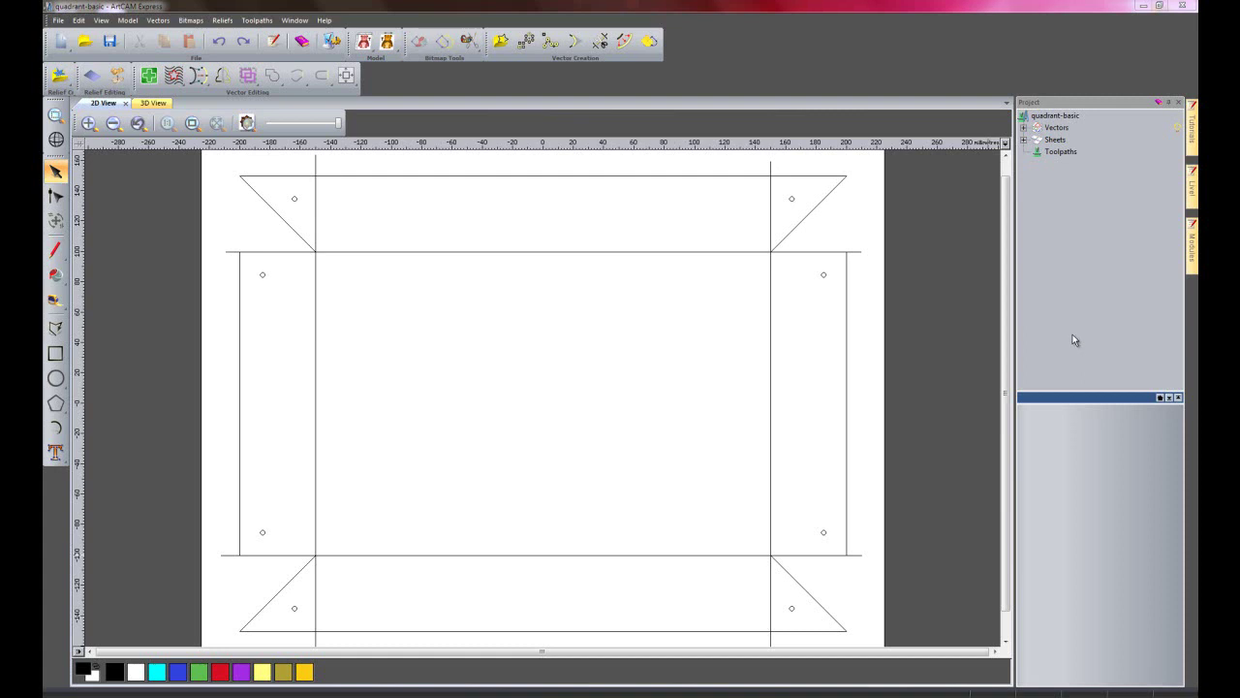
# Expand the Vectors group in the Project tree and show the Modules panel
pyautogui.click(1023, 127)
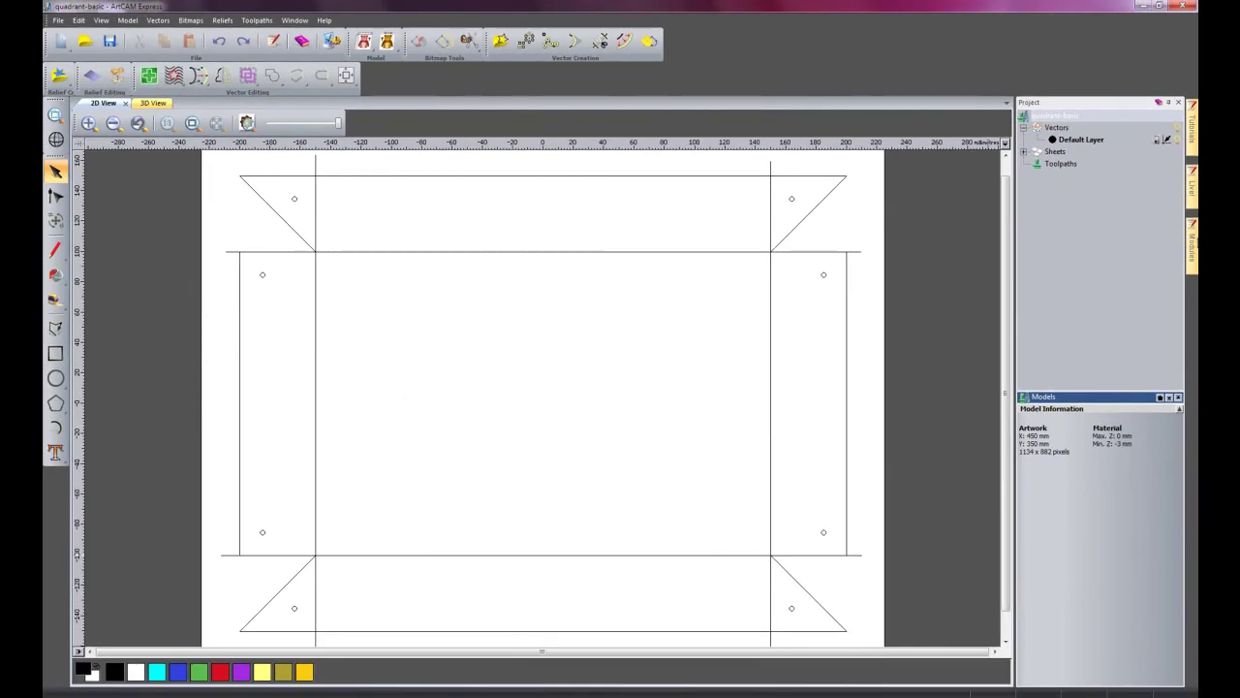
pyautogui.click(1196, 242)
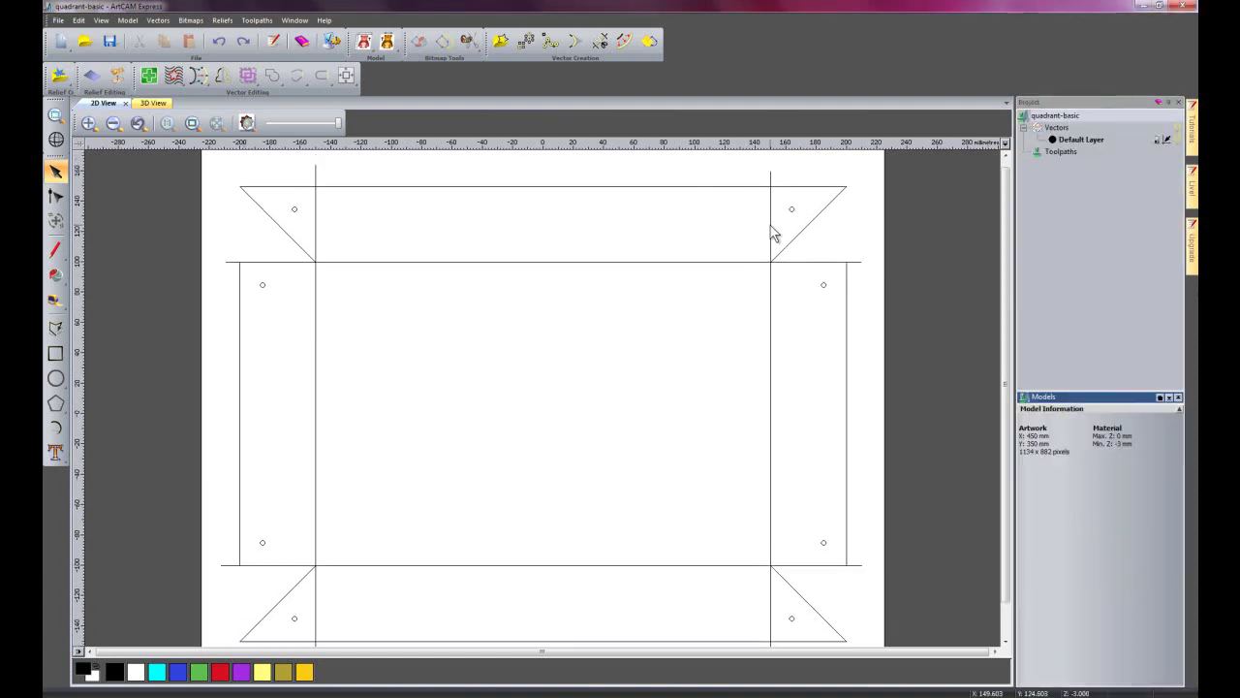
# Select the four inner fold lines and move them onto a new layer, Vector Layer 2
pyautogui.click(770, 223)
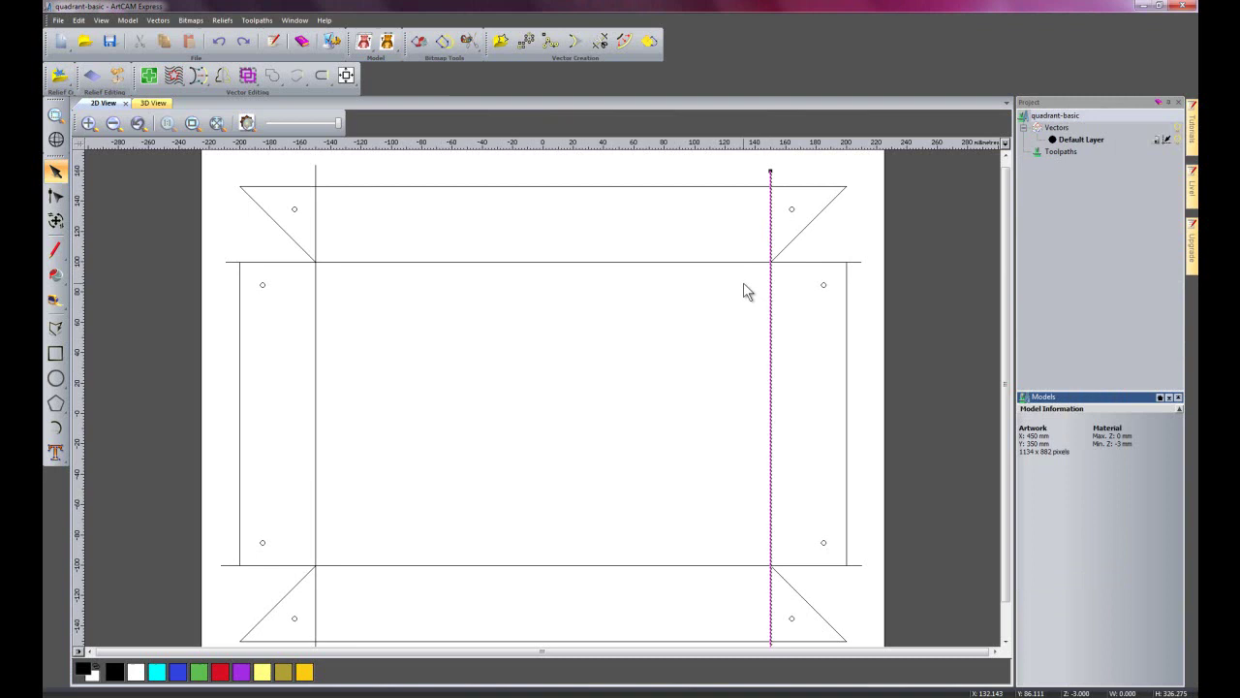
pyautogui.keyDown('shift'); pyautogui.click(720, 262); pyautogui.keyUp('shift')
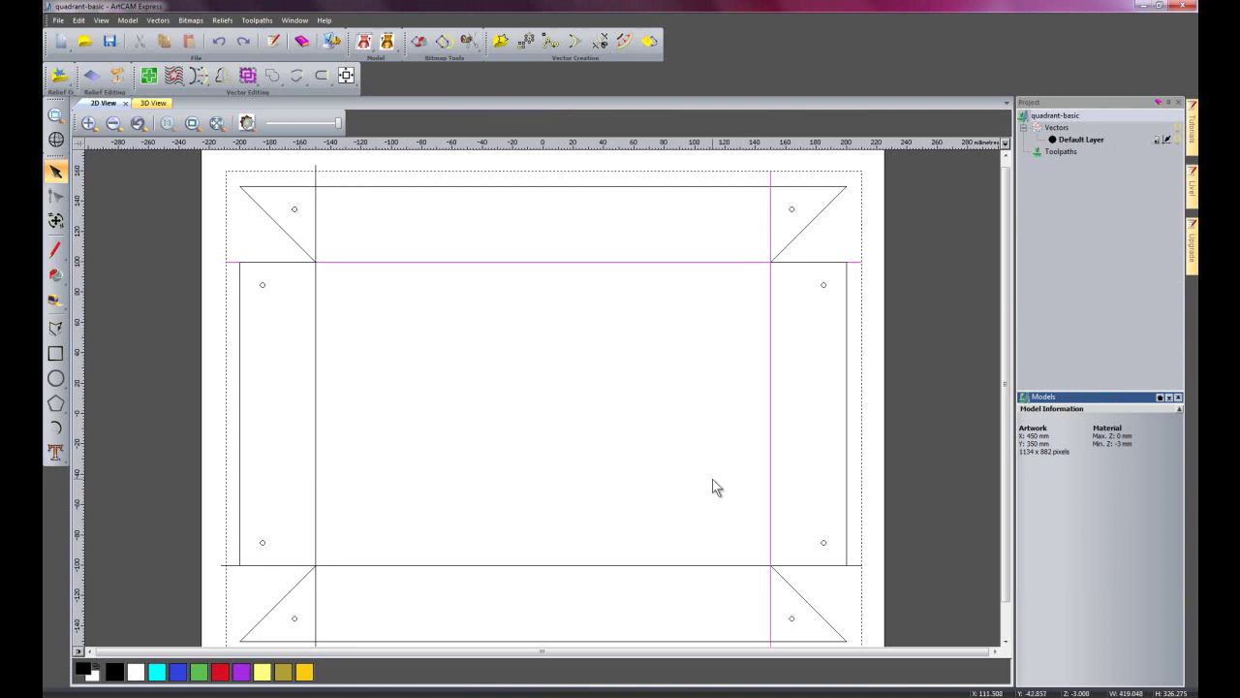
pyautogui.keyDown('shift'); pyautogui.click(689, 565); pyautogui.keyUp('shift')
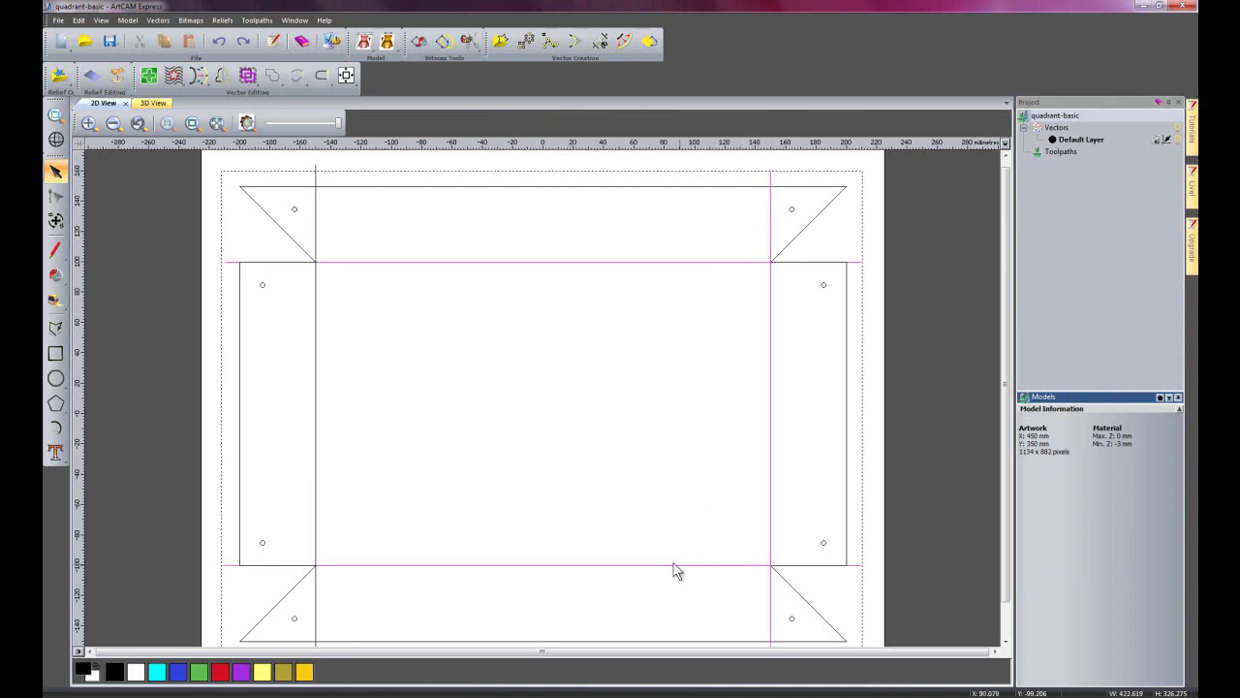
pyautogui.keyDown('shift'); pyautogui.click(316, 385); pyautogui.keyUp('shift')
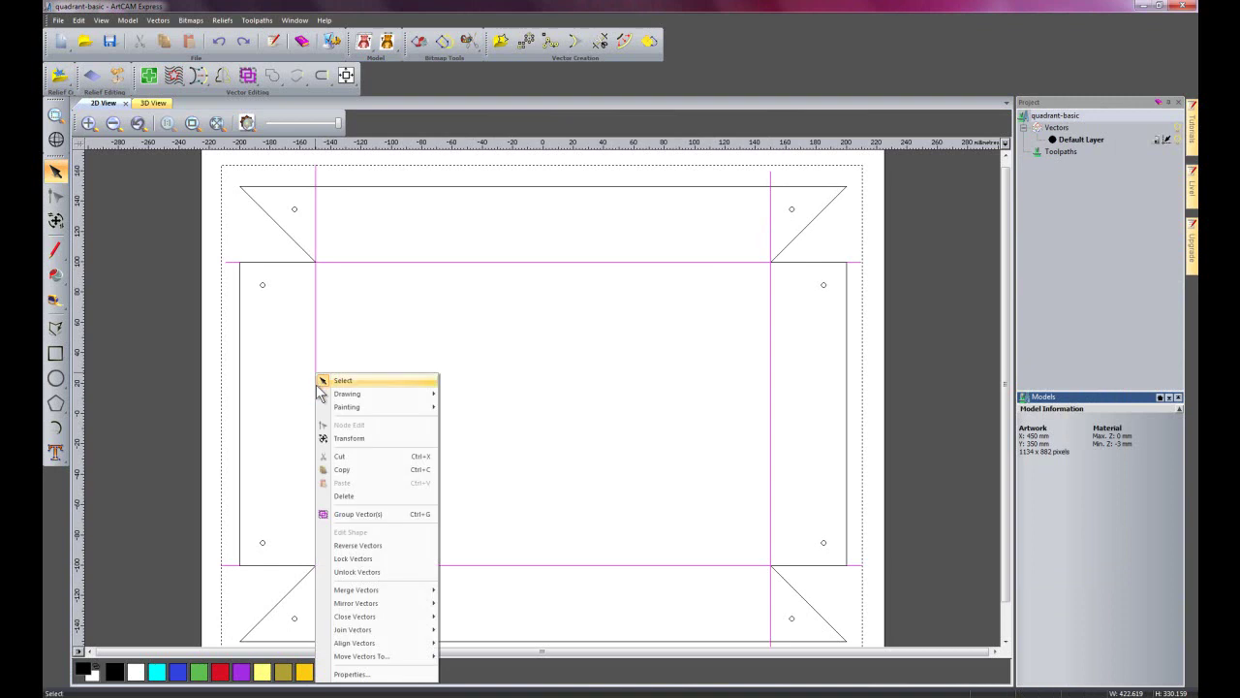
pyautogui.moveTo(383, 658)
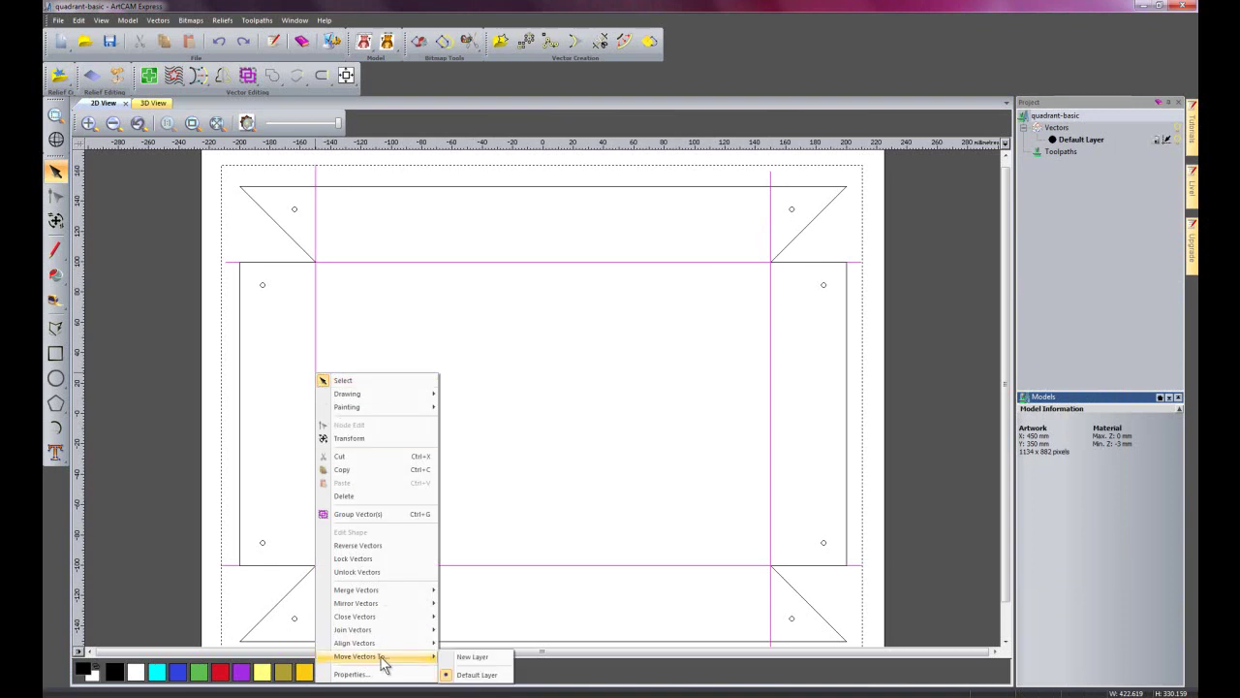
pyautogui.click(472, 658)
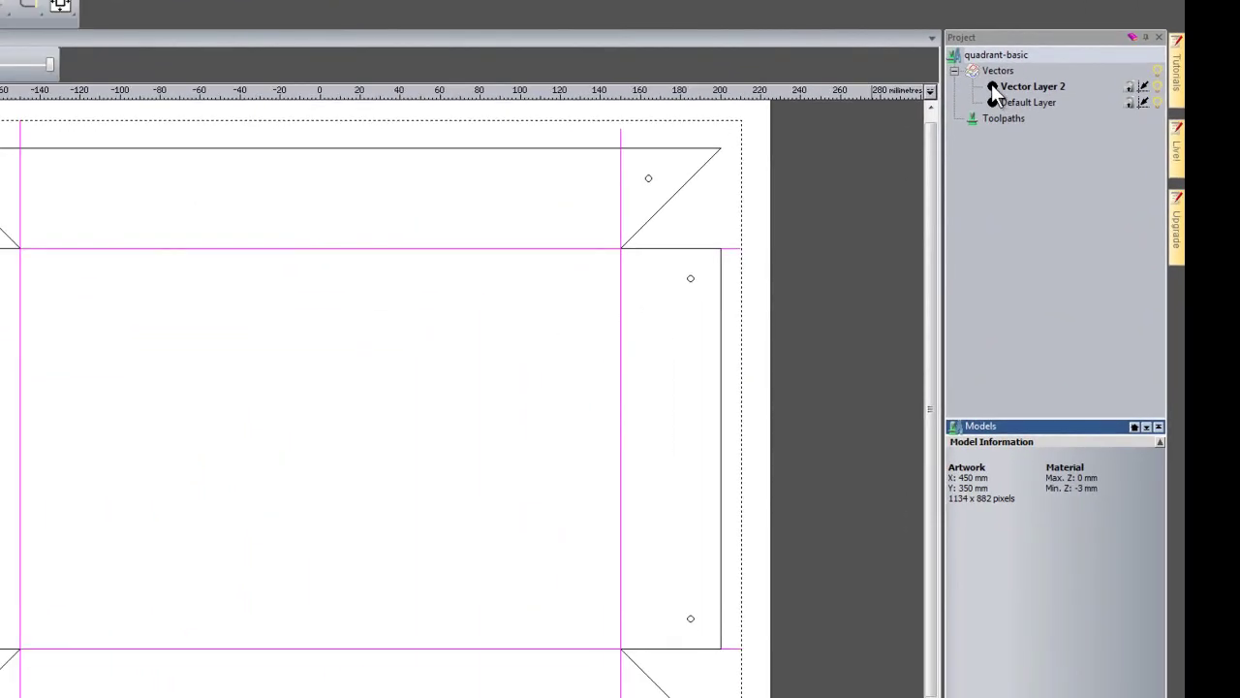
# Set Vector Layer 2's colour to red
pyautogui.click(992, 86)
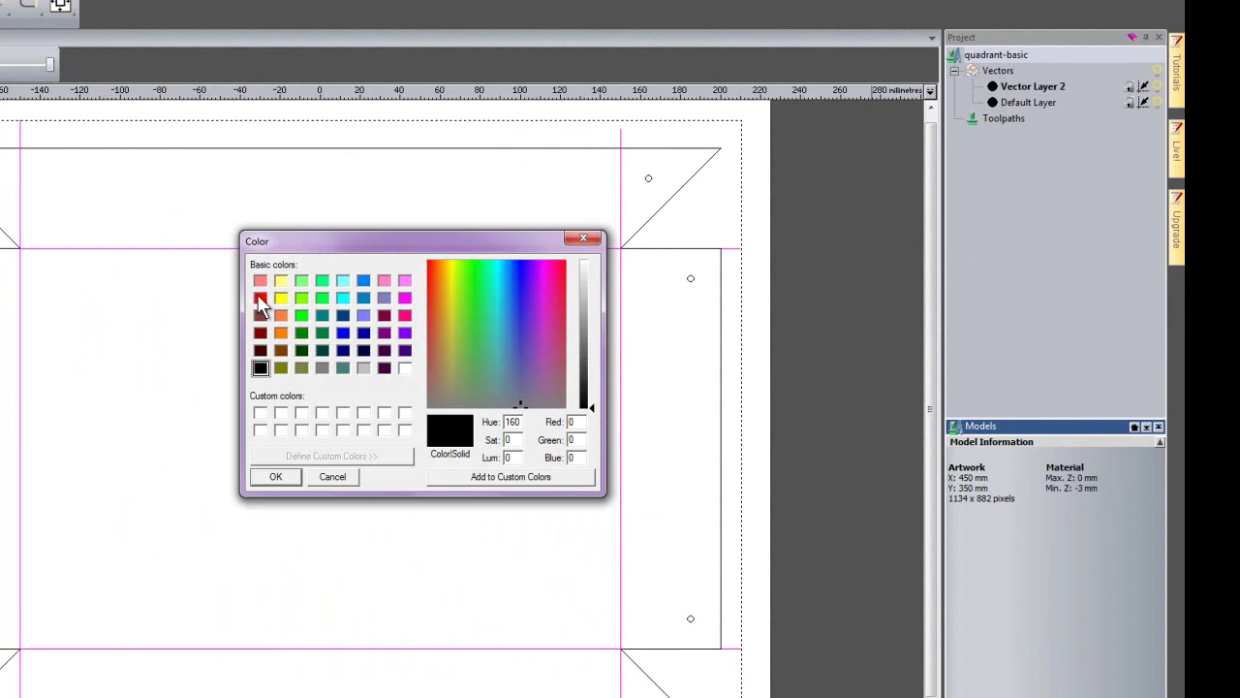
pyautogui.click(260, 297)
pyautogui.click(272, 477)
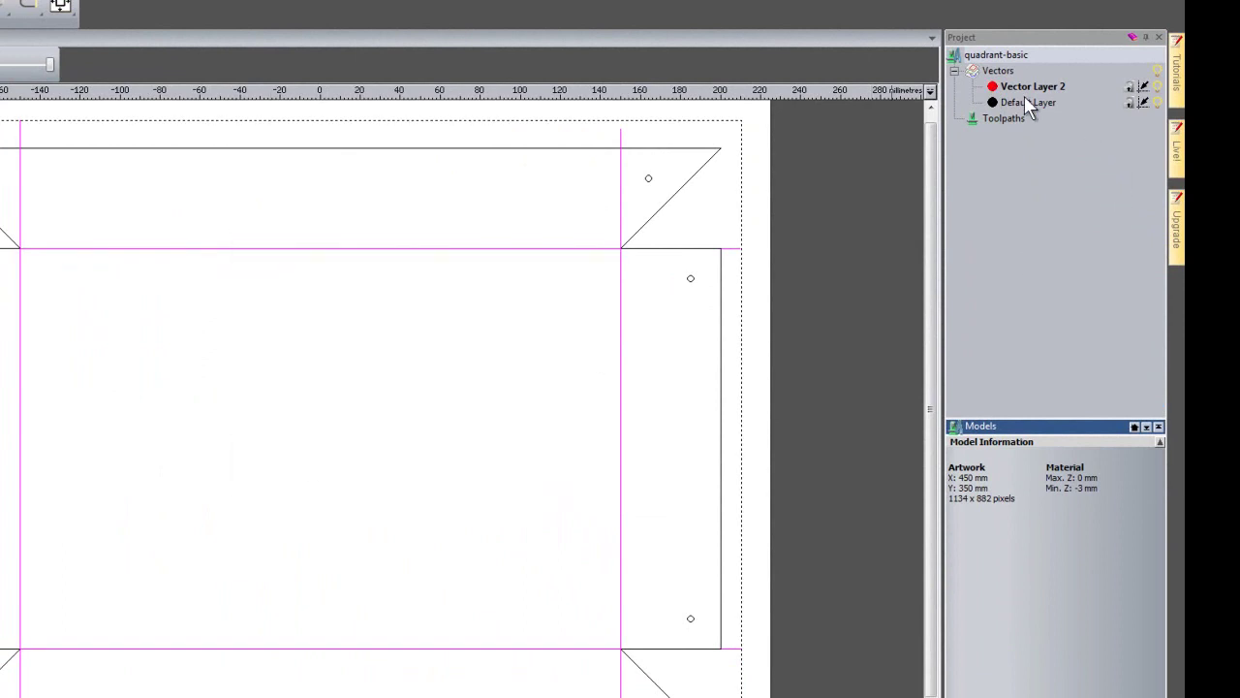
# Rename Vector Layer 2 to 'grooves'
pyautogui.rightClick(1028, 85)
pyautogui.click(1076, 328)
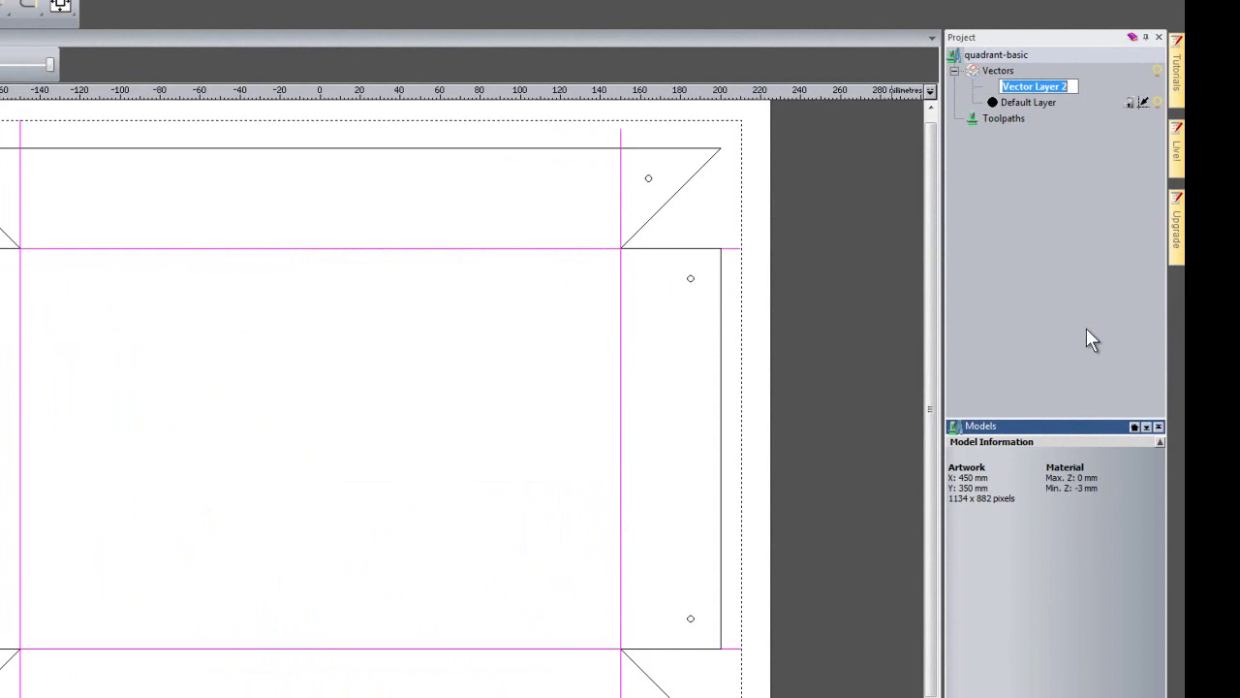
pyautogui.write('grooves')
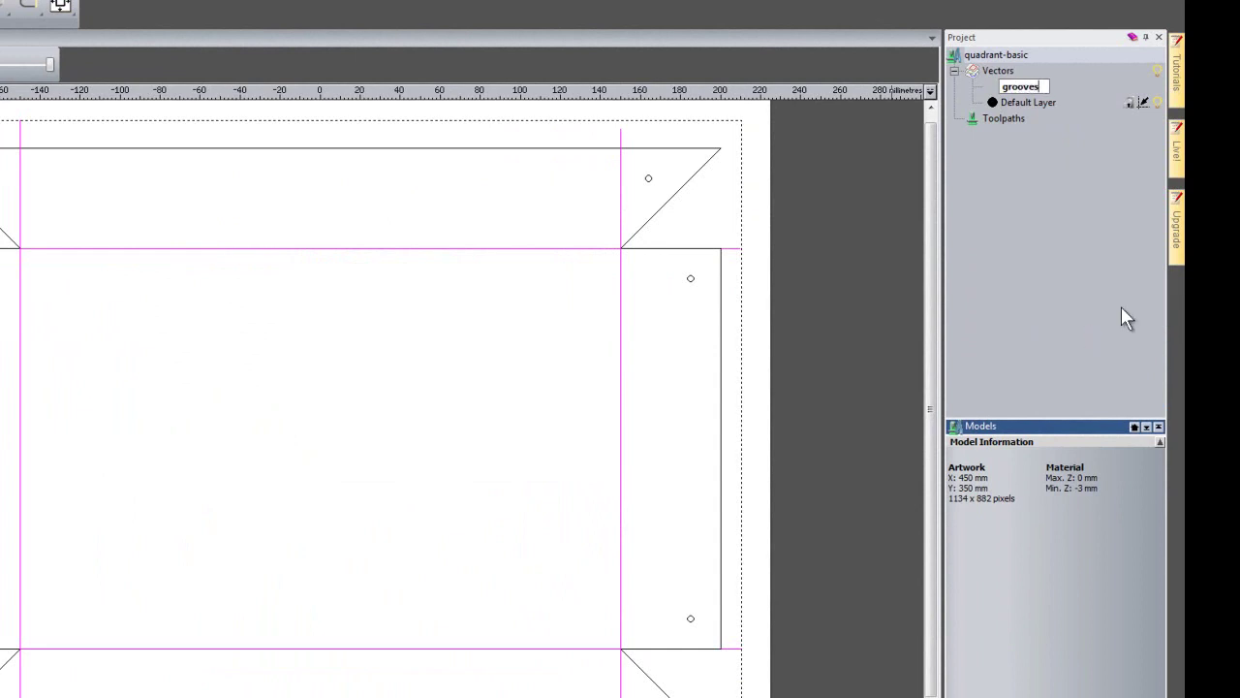
pyautogui.press('Return')
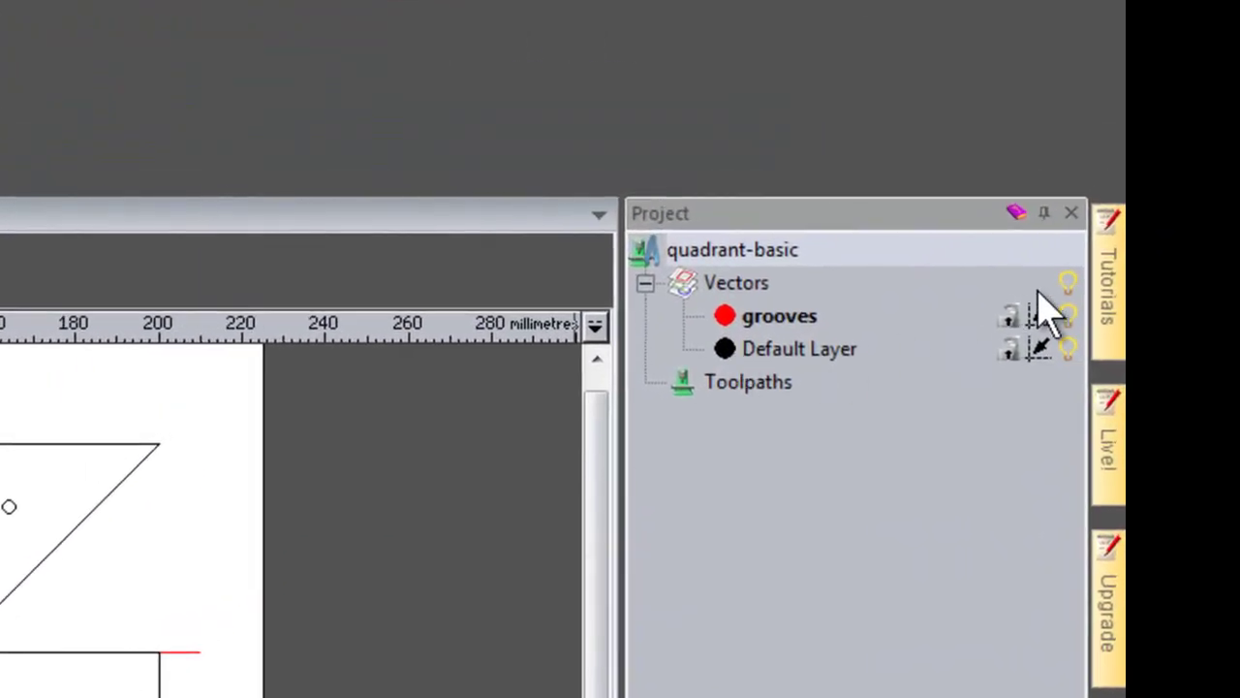
# Hide the grooves layer and move the net's outer outline onto a new layer
pyautogui.click(1067, 315)
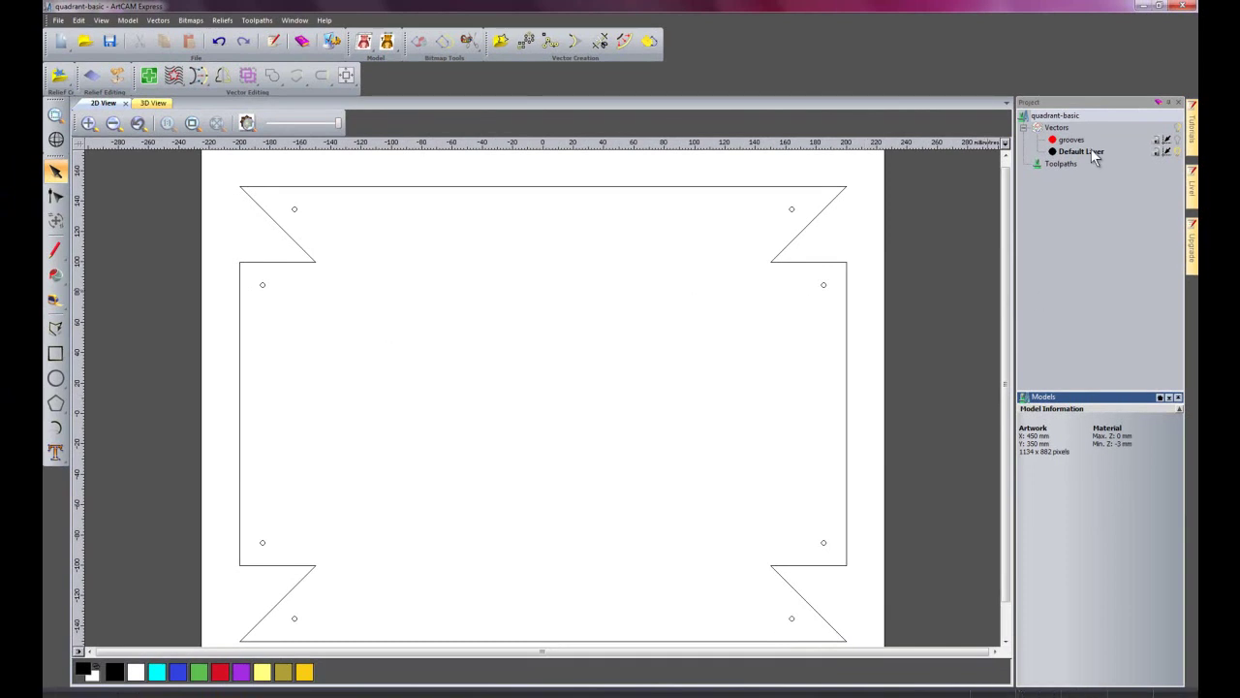
pyautogui.click(794, 261)
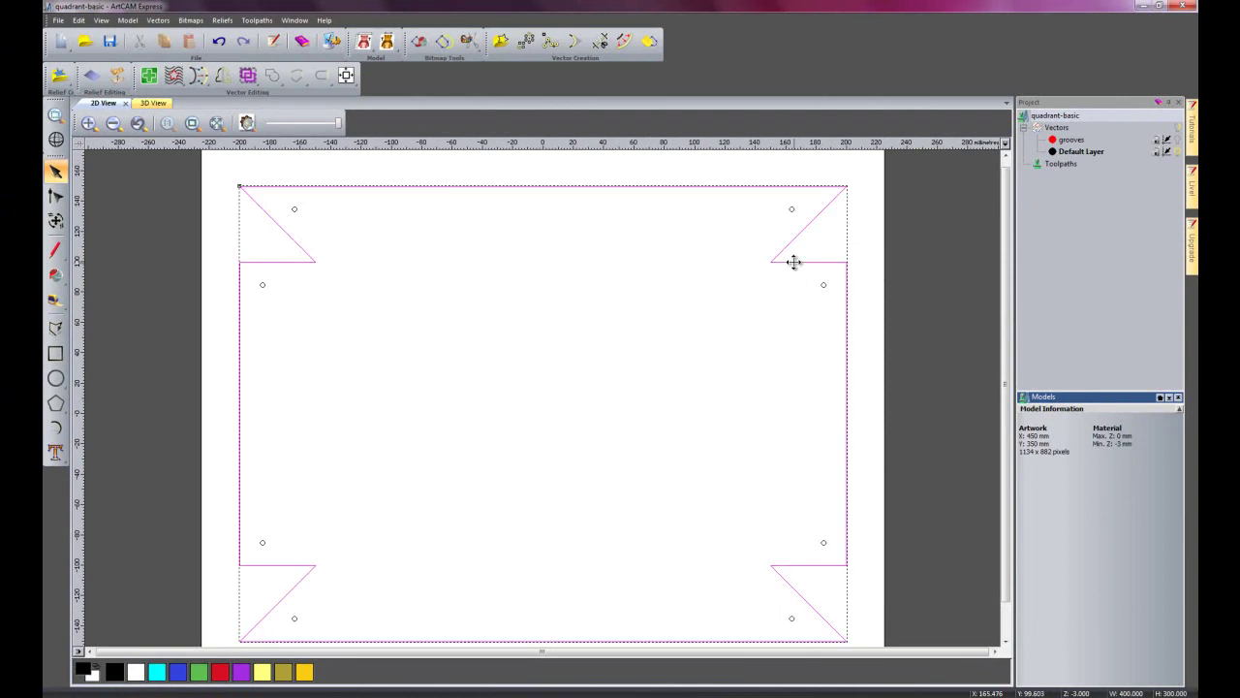
pyautogui.rightClick(794, 262)
pyautogui.moveTo(840, 490)
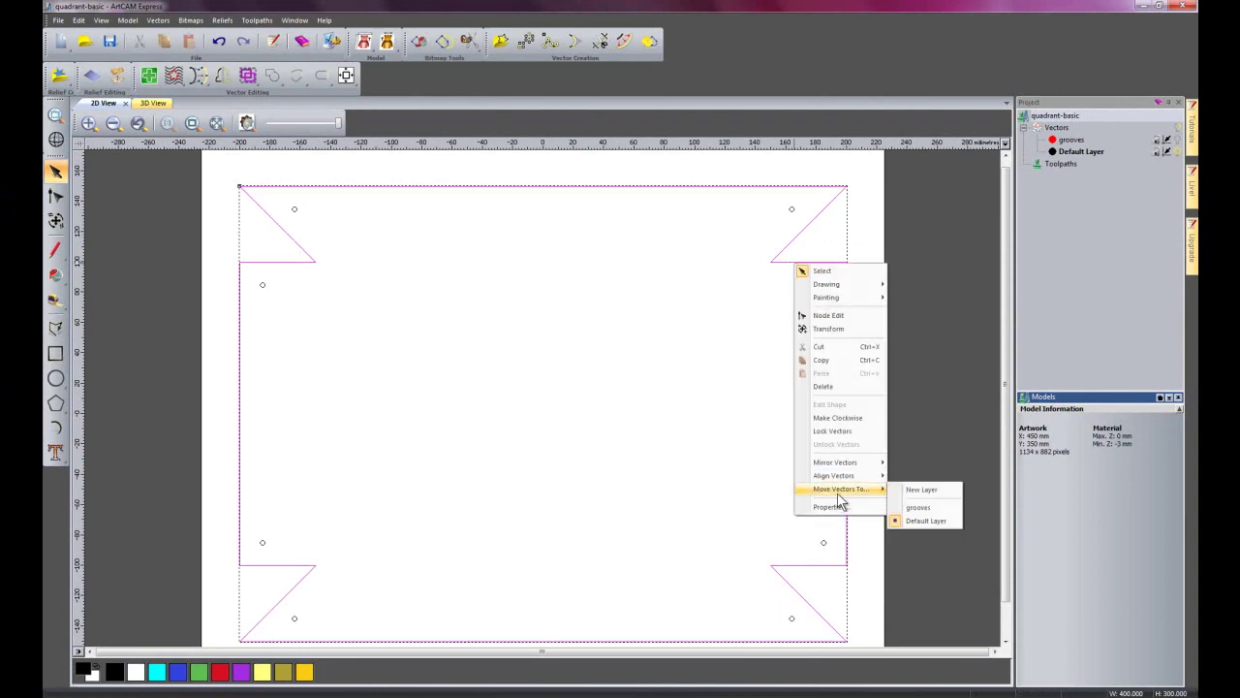
pyautogui.click(928, 491)
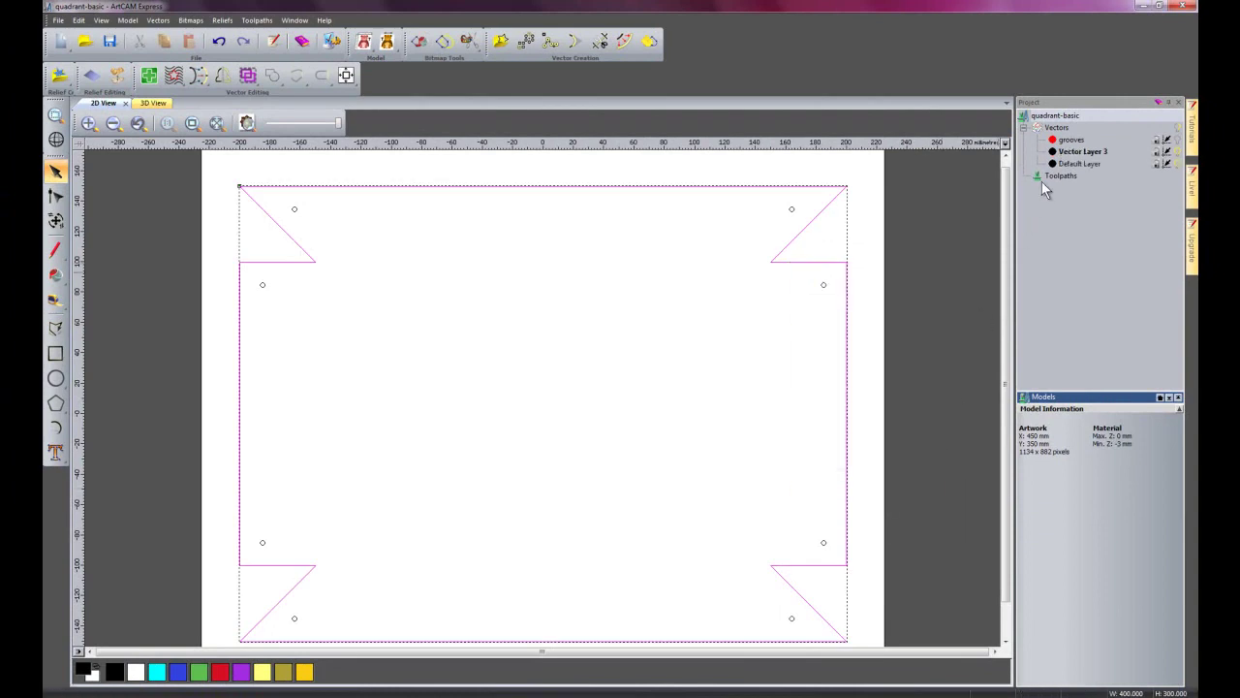
# Colour Vector Layer 3 blue, rename it 'profile', and hide it
pyautogui.click(1053, 152)
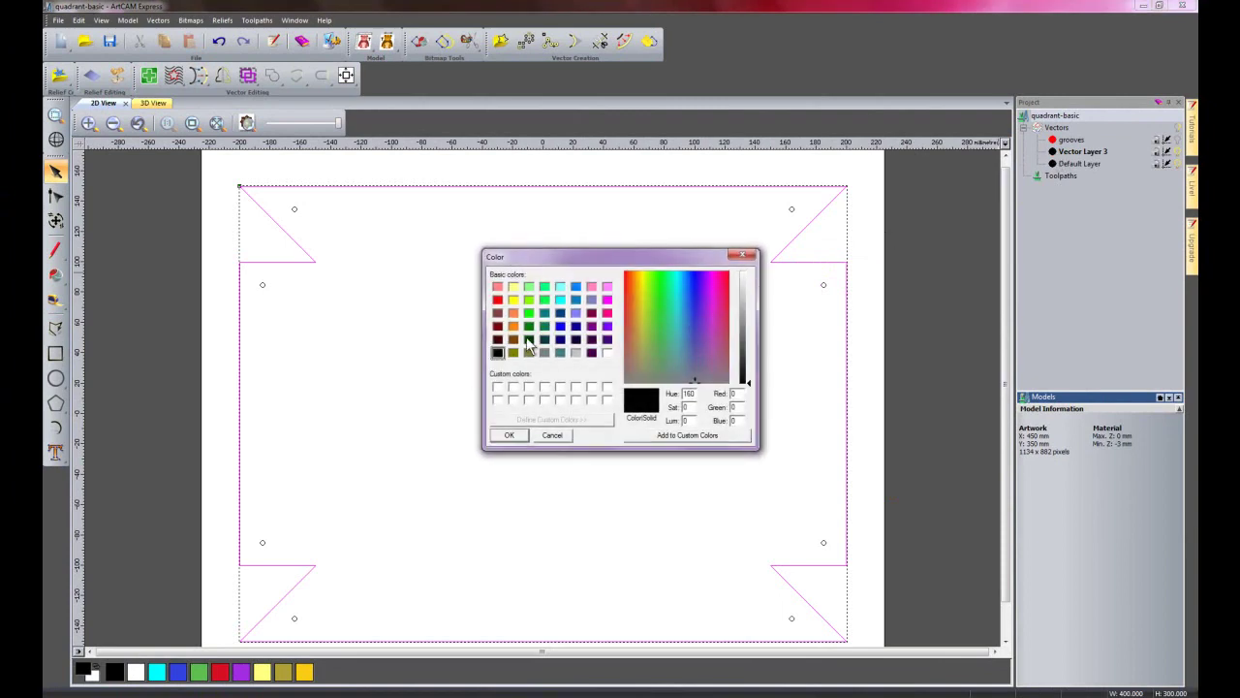
pyautogui.click(561, 326)
pyautogui.click(508, 435)
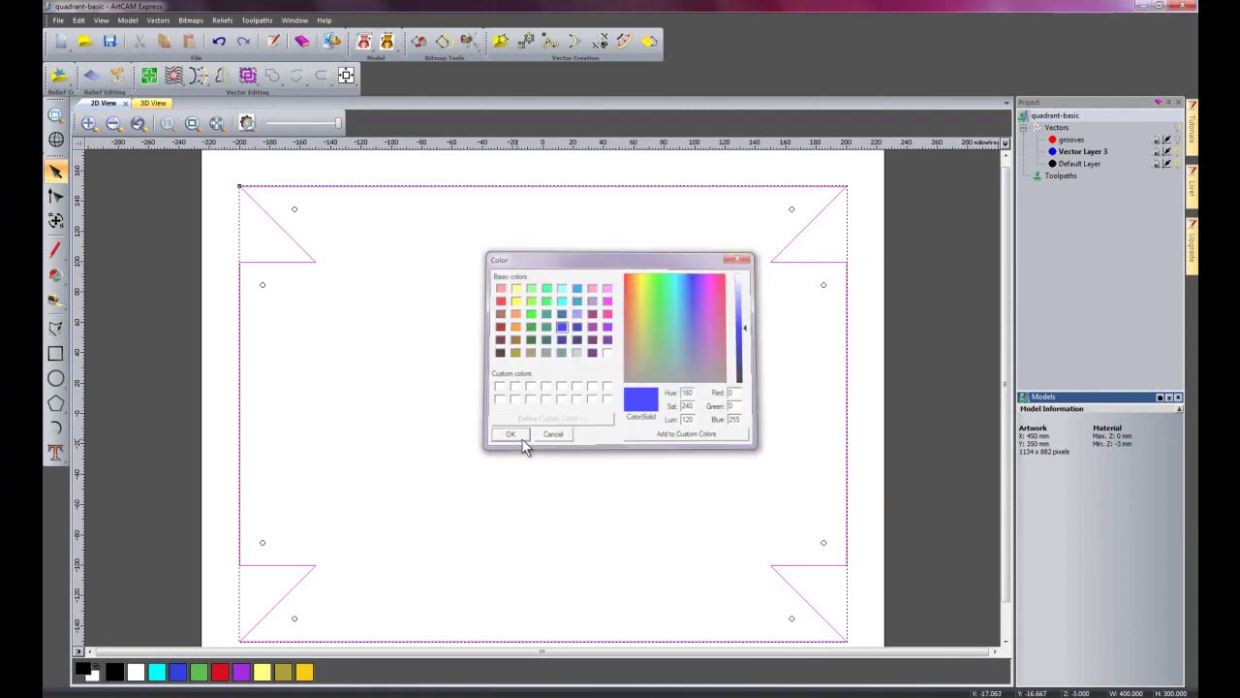
pyautogui.doubleClick(1075, 152)
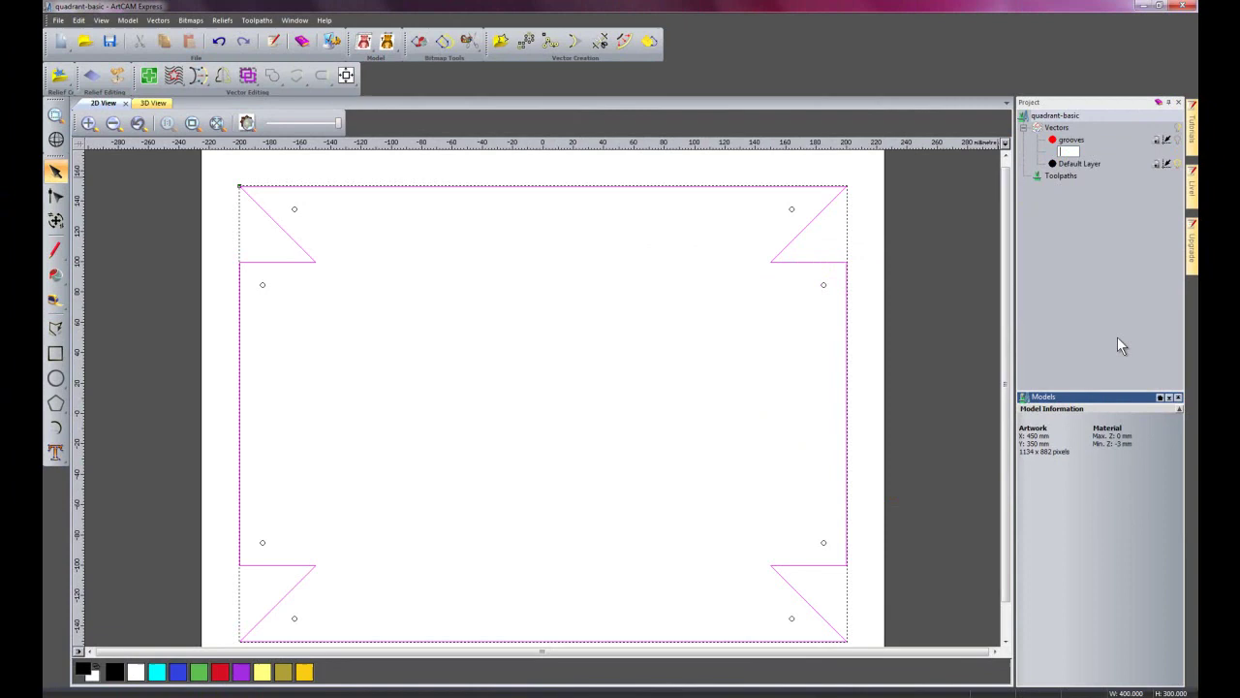
pyautogui.write('profile')
pyautogui.press('Return')
pyautogui.click(1177, 151)
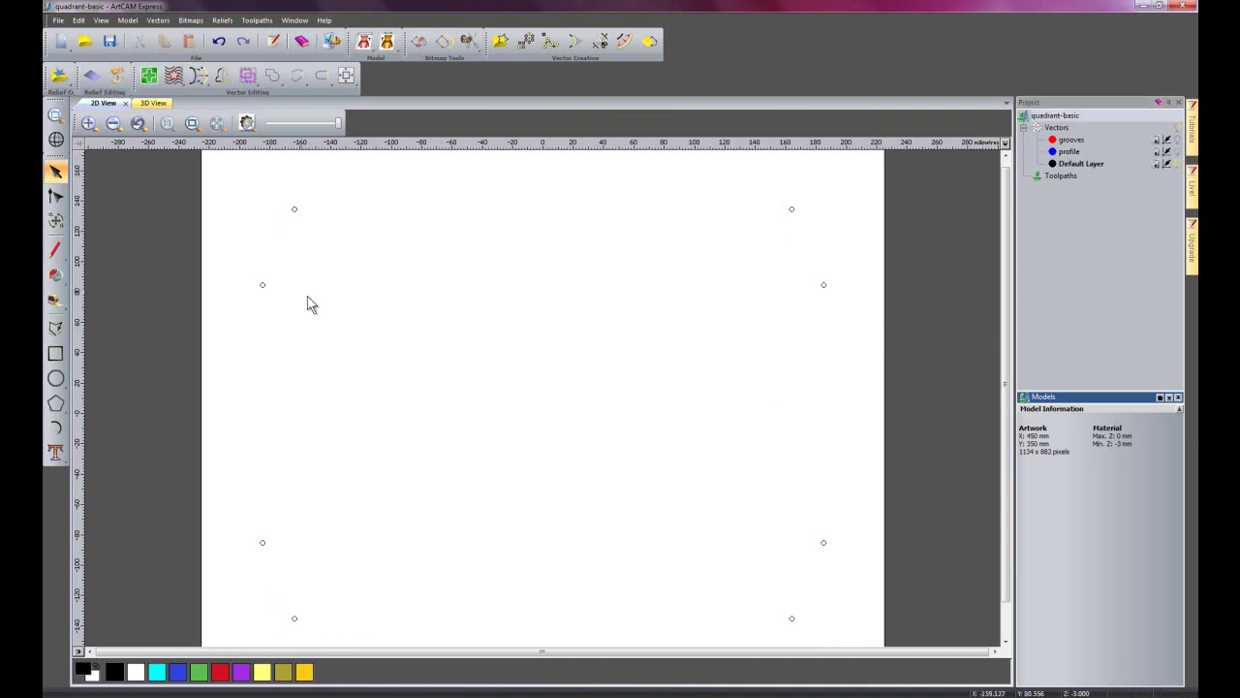
# Select the eight hole markers and move them onto a new layer
pyautogui.moveTo(218, 321); pyautogui.dragTo(877, 625)
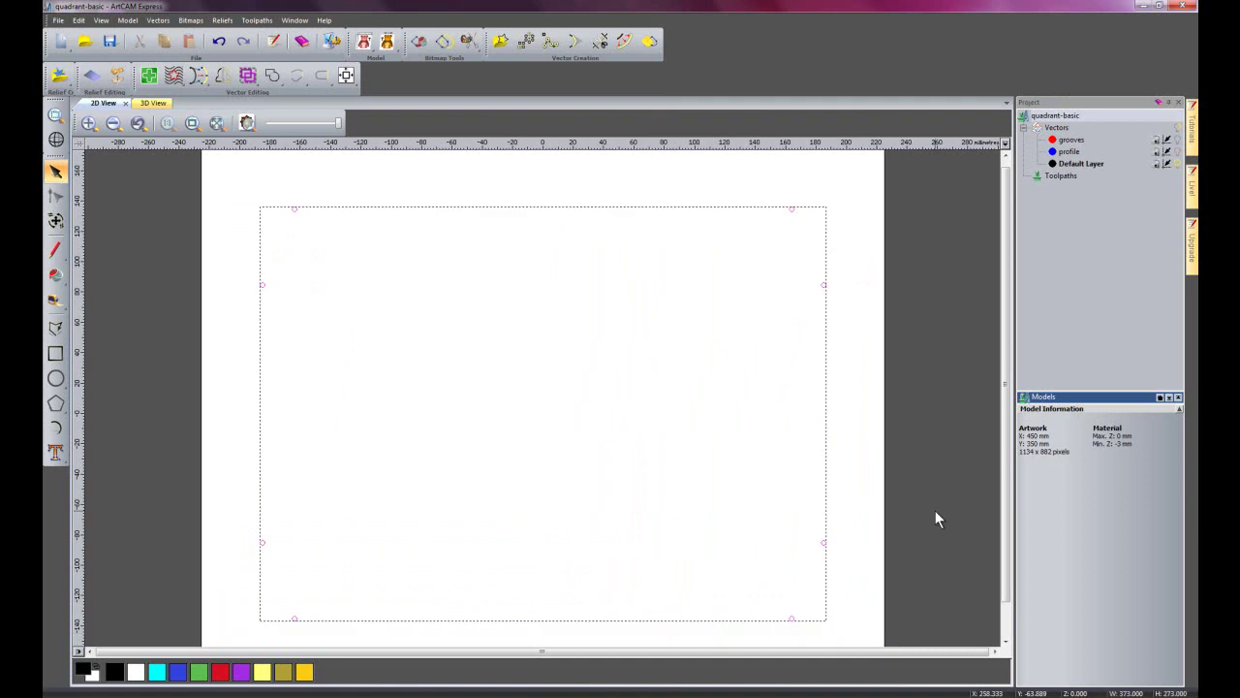
pyautogui.rightClick(825, 290)
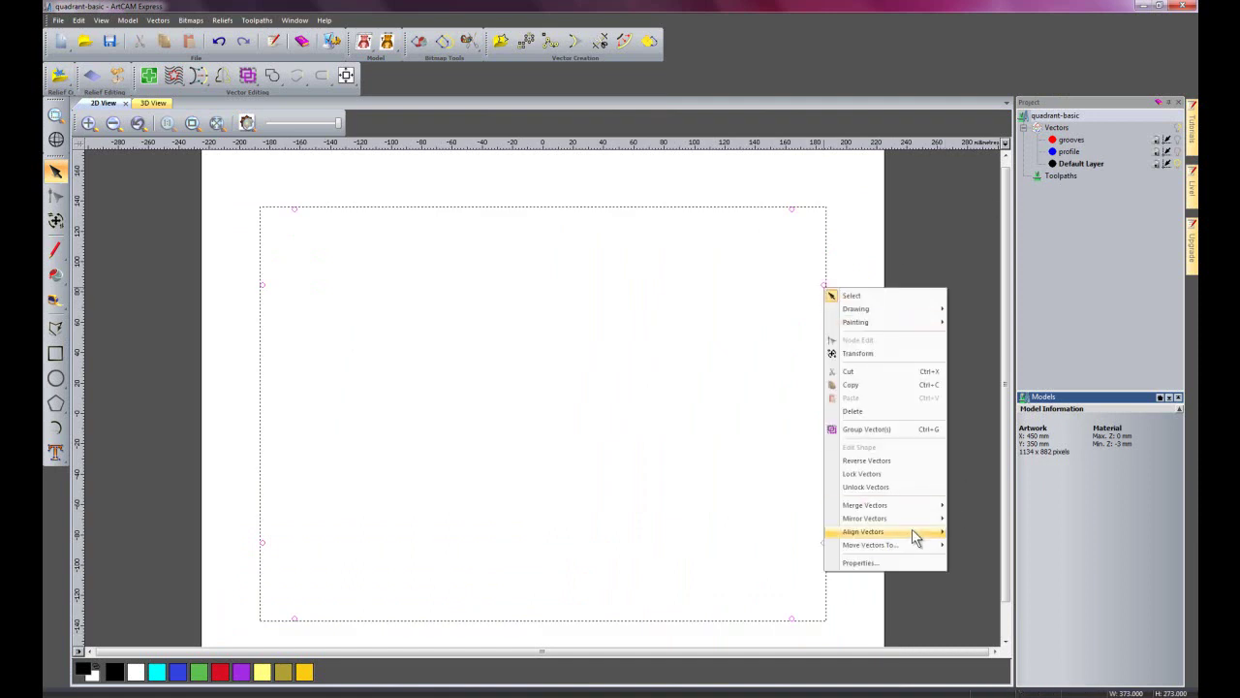
pyautogui.moveTo(906, 544)
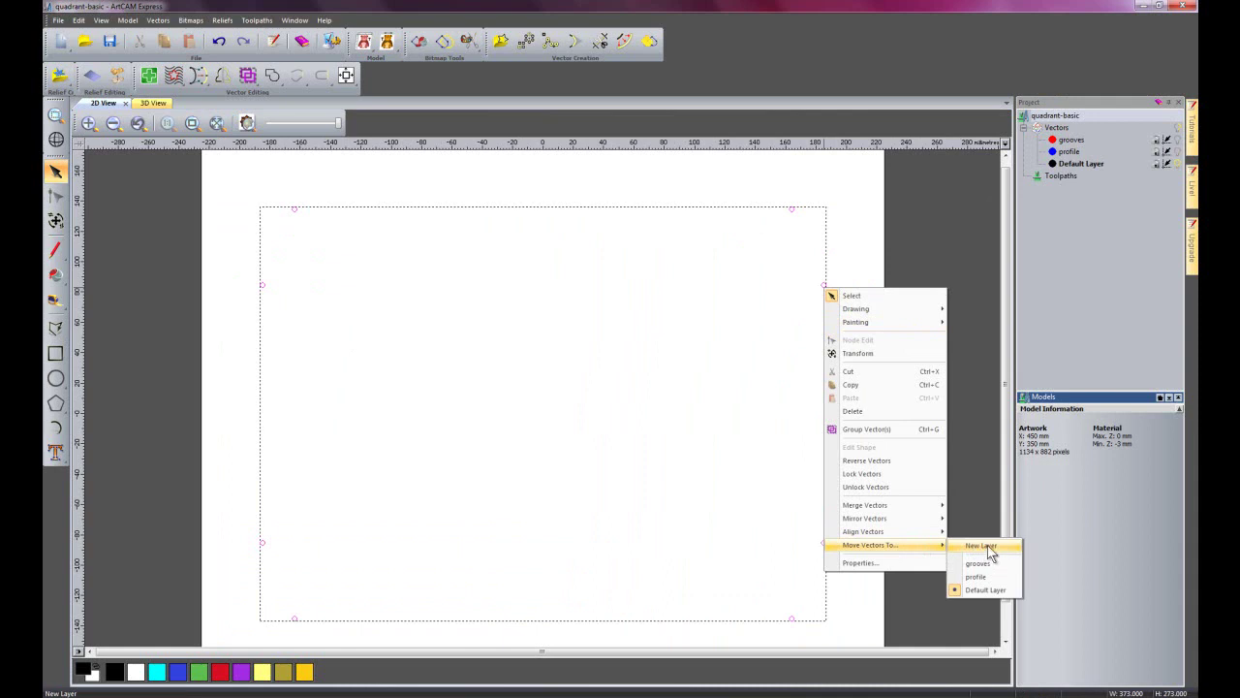
pyautogui.click(988, 548)
# Rename Vector Layer 4 to 'holes' and set its colour to green
pyautogui.rightClick(1080, 165)
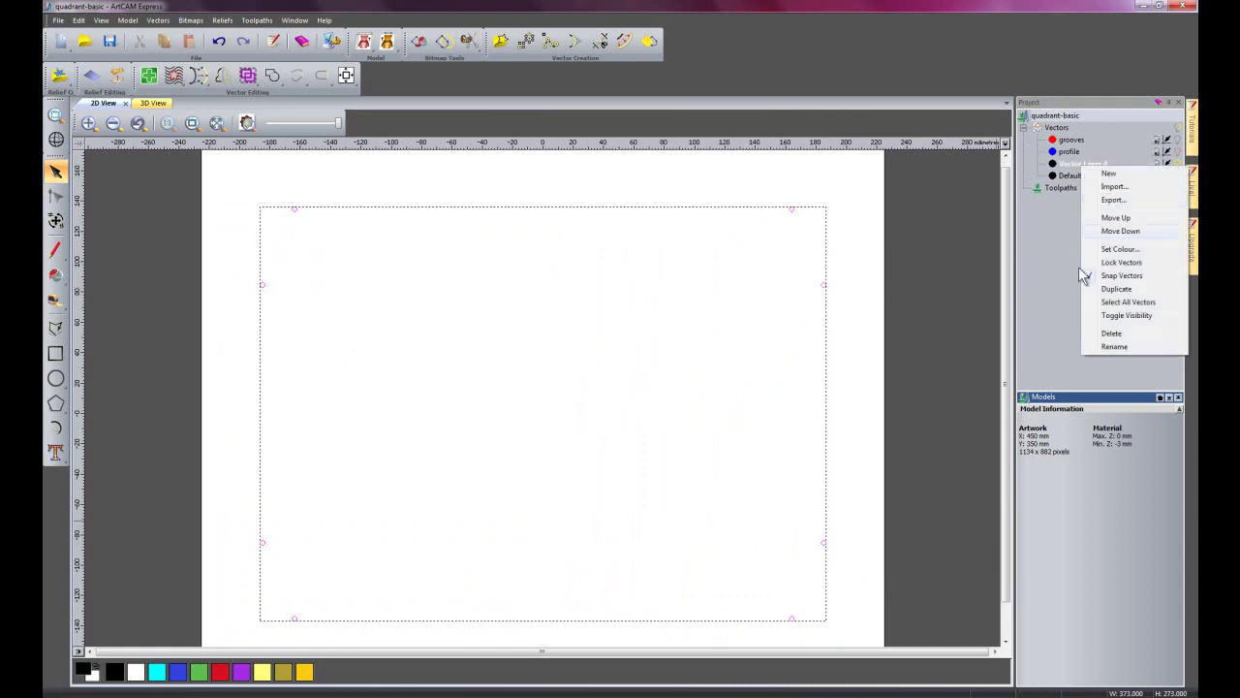
pyautogui.click(1091, 344)
pyautogui.write('holes')
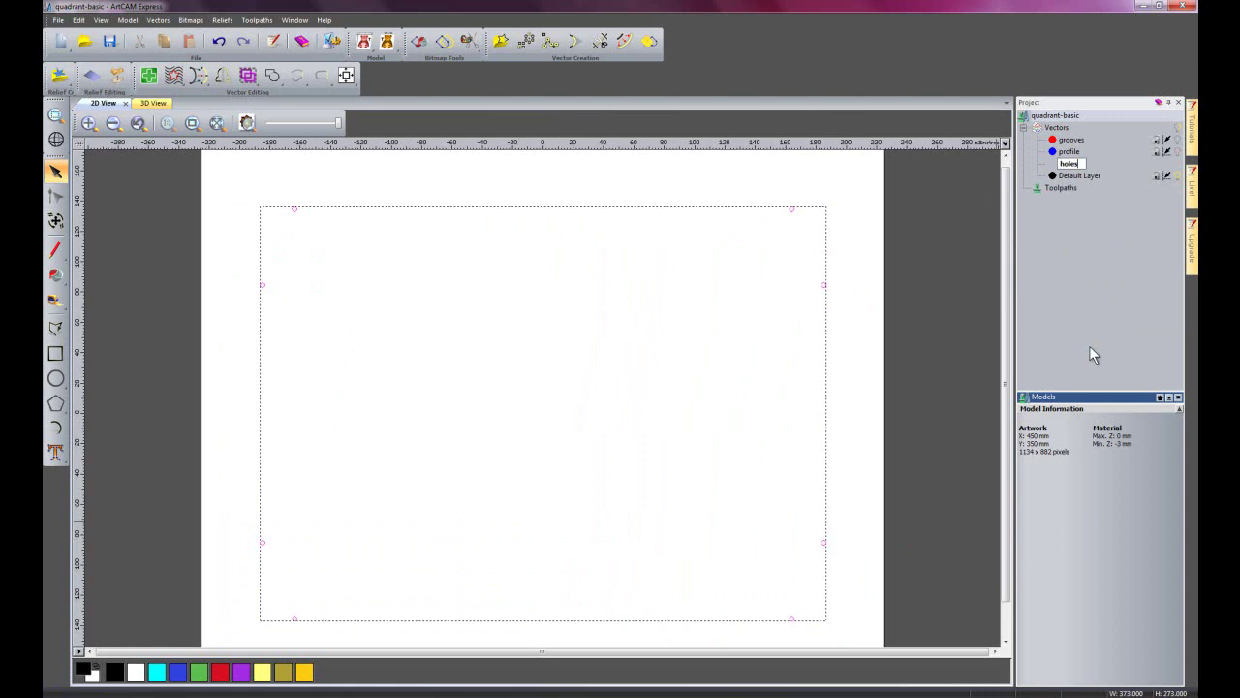
pyautogui.press('Return')
pyautogui.click(1053, 164)
pyautogui.click(528, 313)
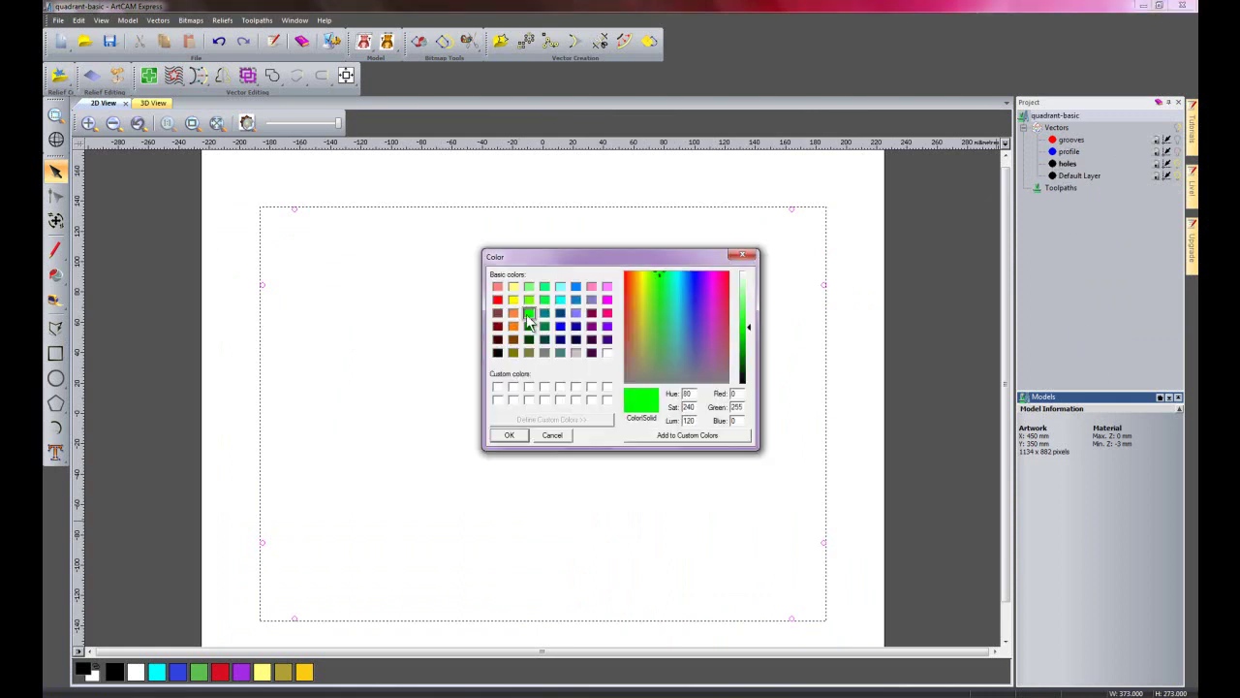
pyautogui.click(508, 435)
pyautogui.click(1107, 310)
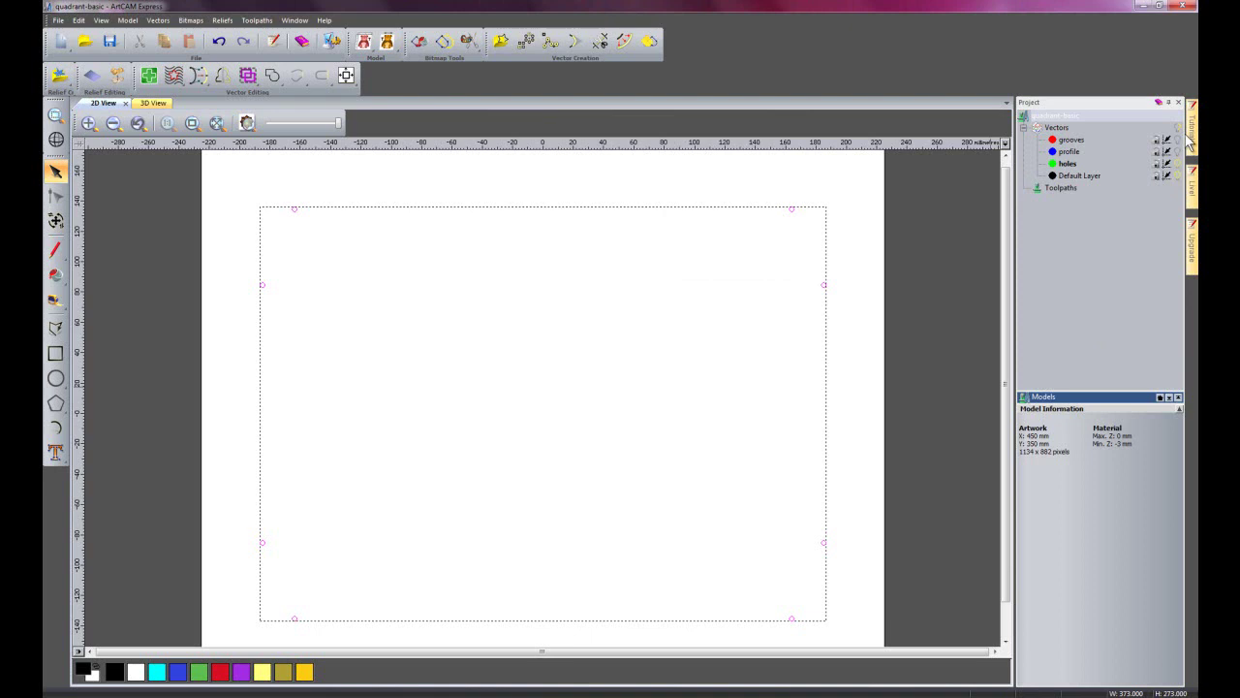
# Deselect the hole markers and display all layers together in red, blue and green
pyautogui.press('Escape')
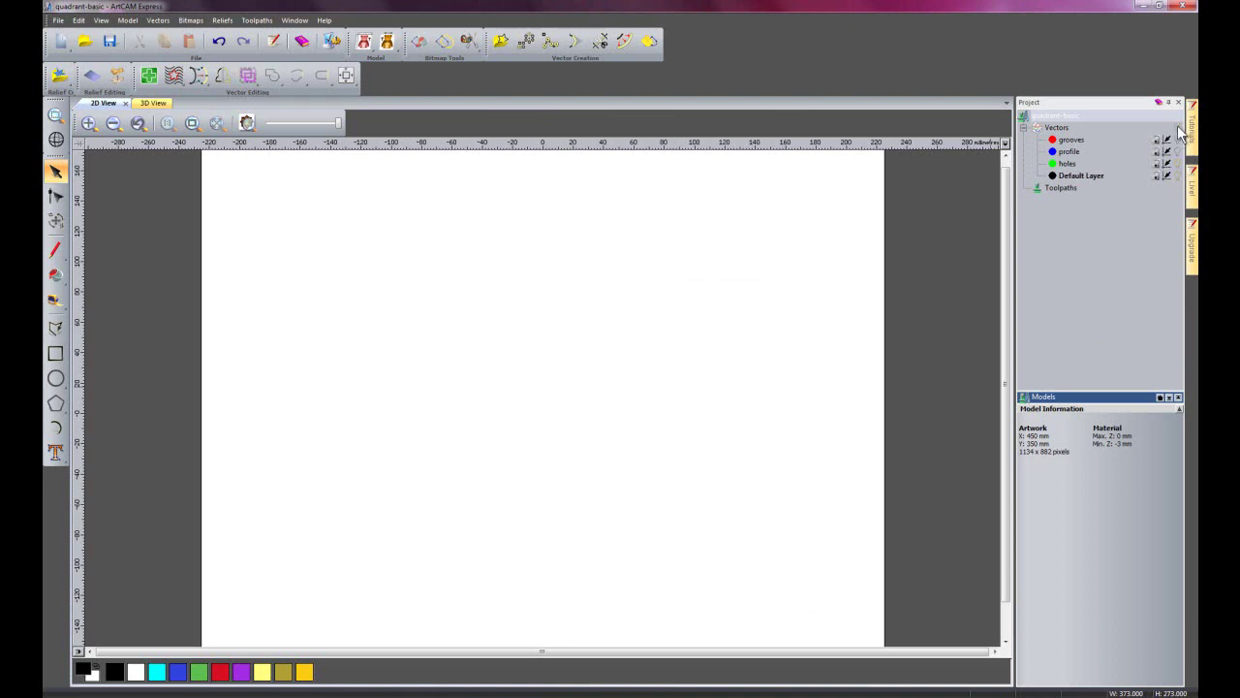
pyautogui.click(574, 457)
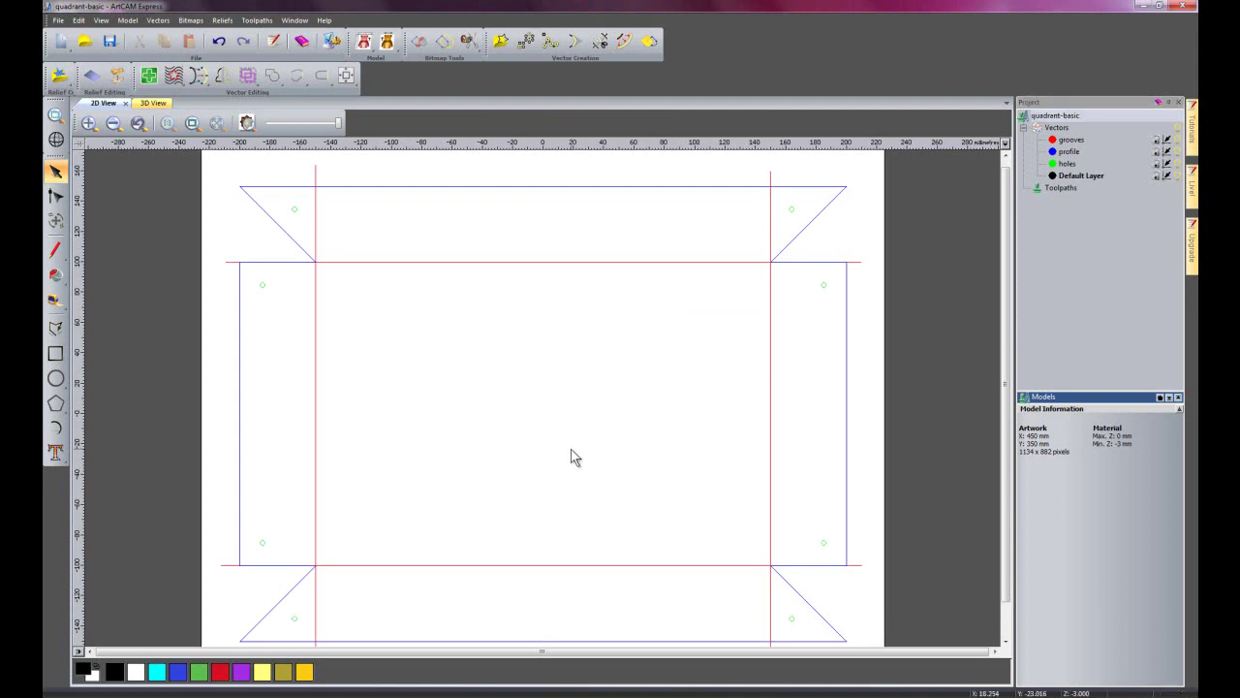